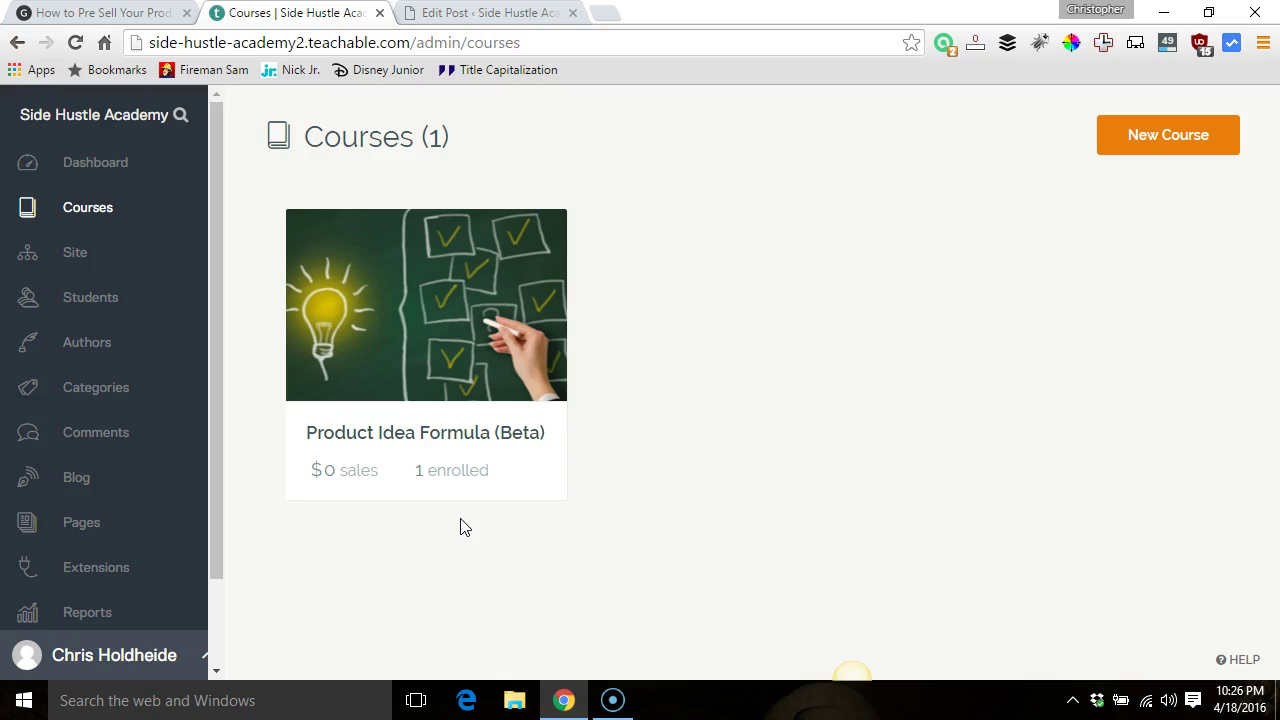
Open the Product Idea Formula (Beta) course and review its name, subtitle and friendly URL.
left_click(709, 409)
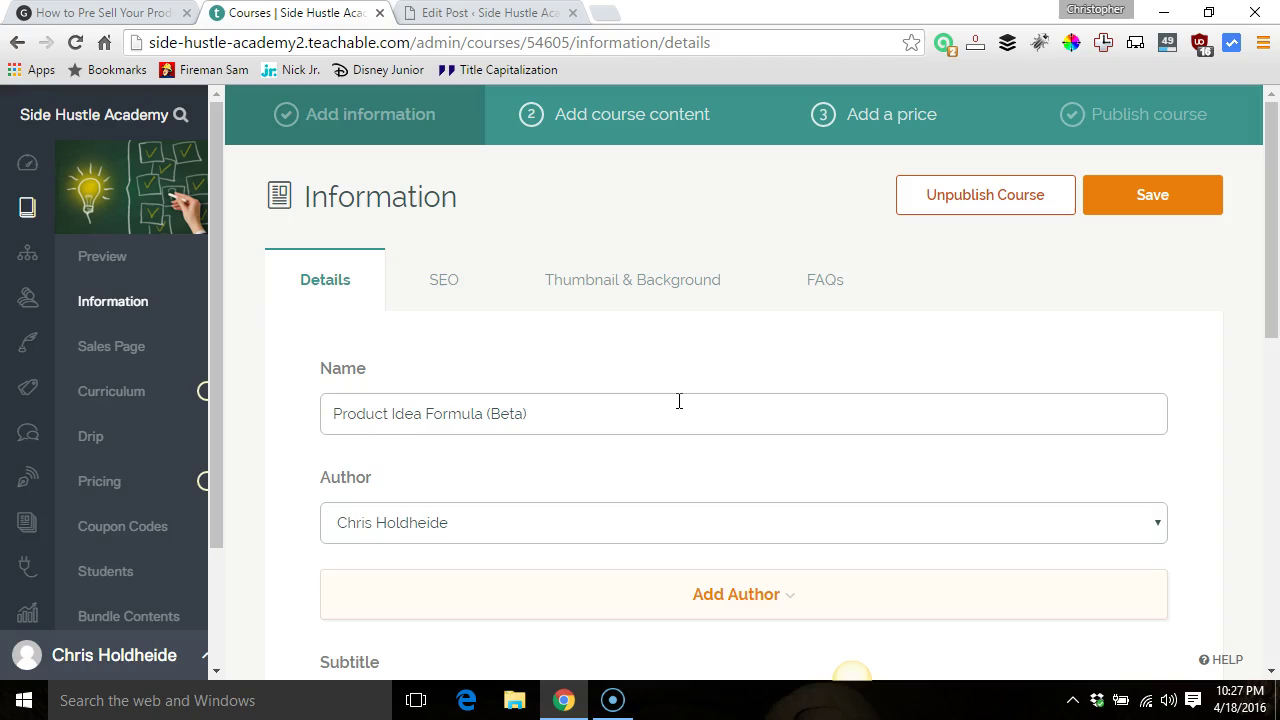
scroll(666, 428, "down", 1)
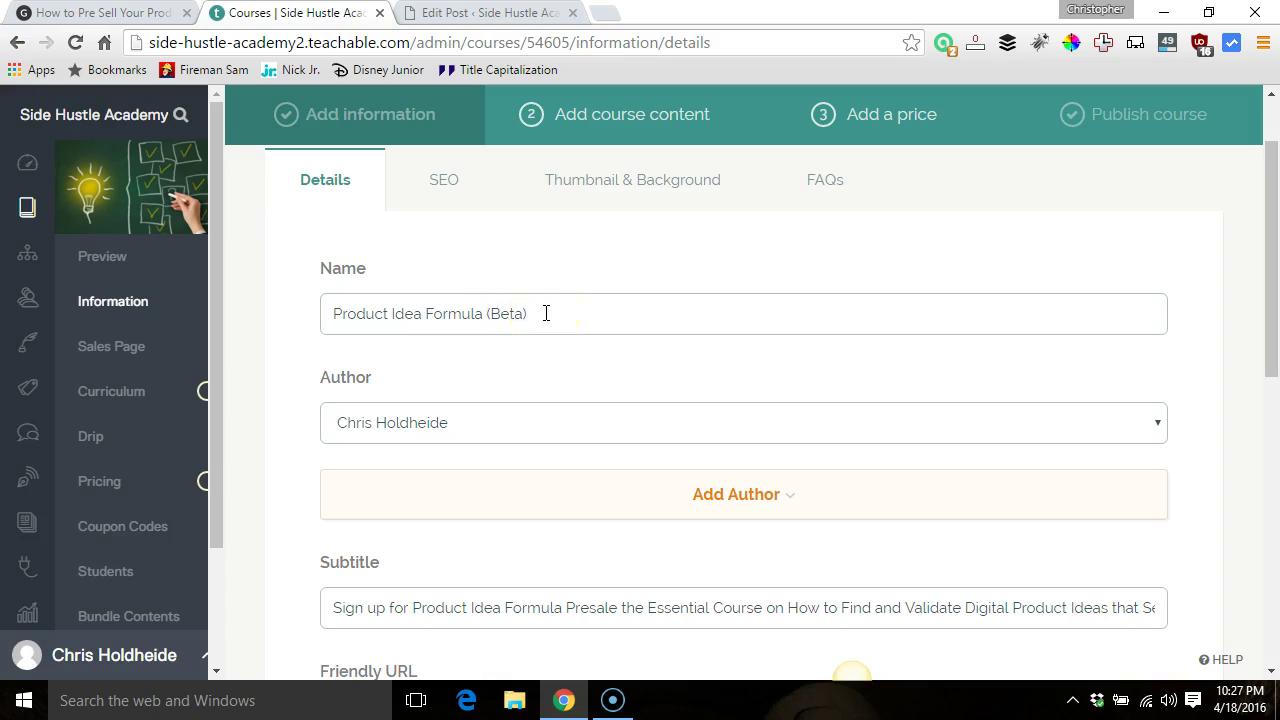
scroll(546, 315, "down", 1)
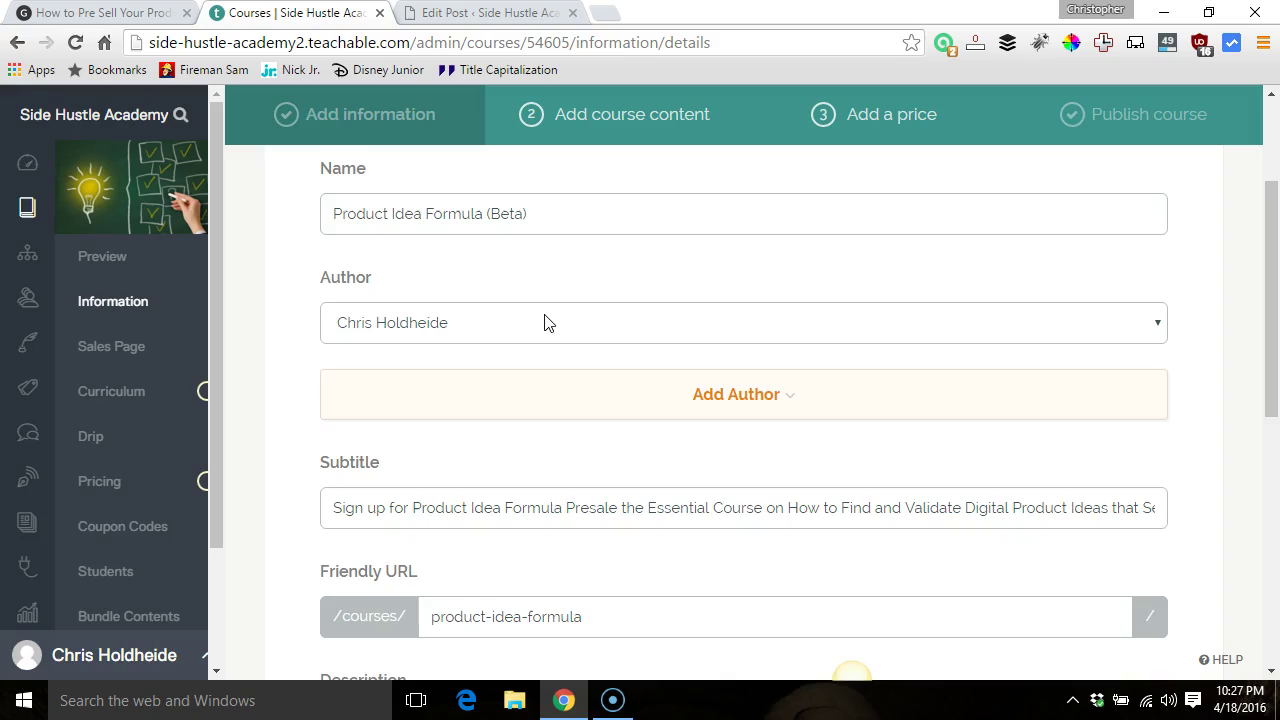
scroll(546, 322, "down", 1)
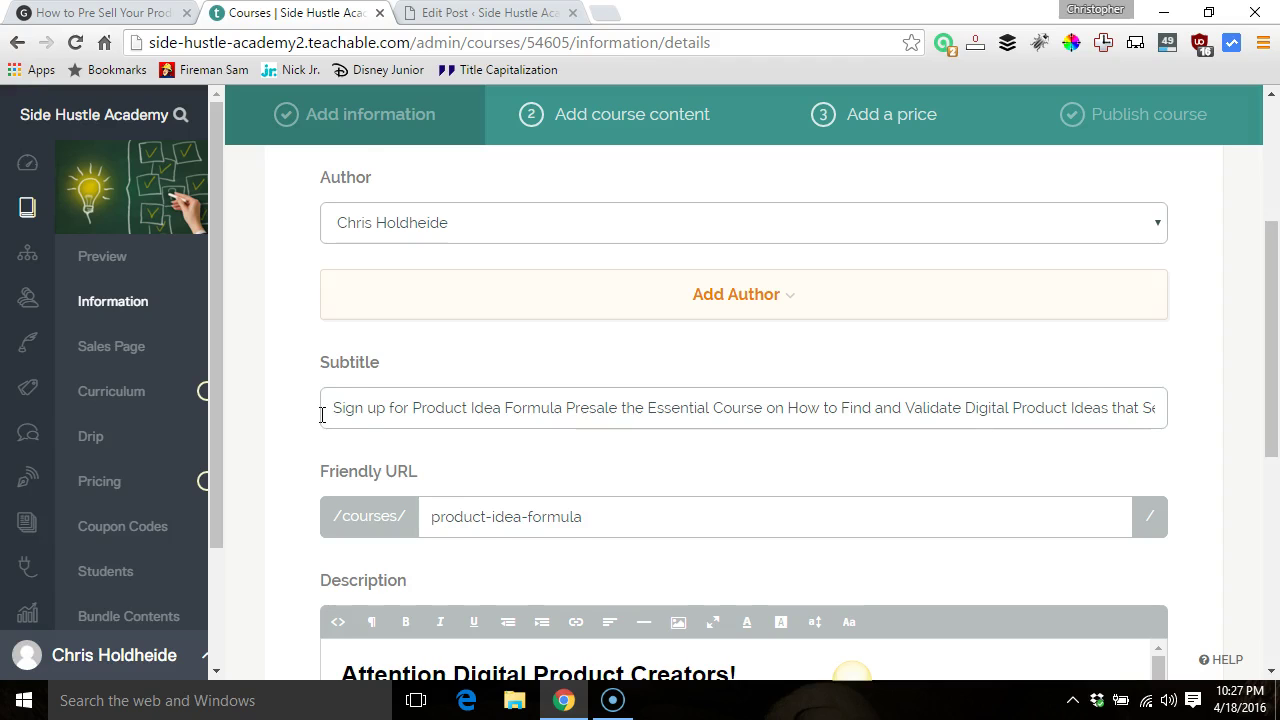
scroll(322, 418, "down", 2)
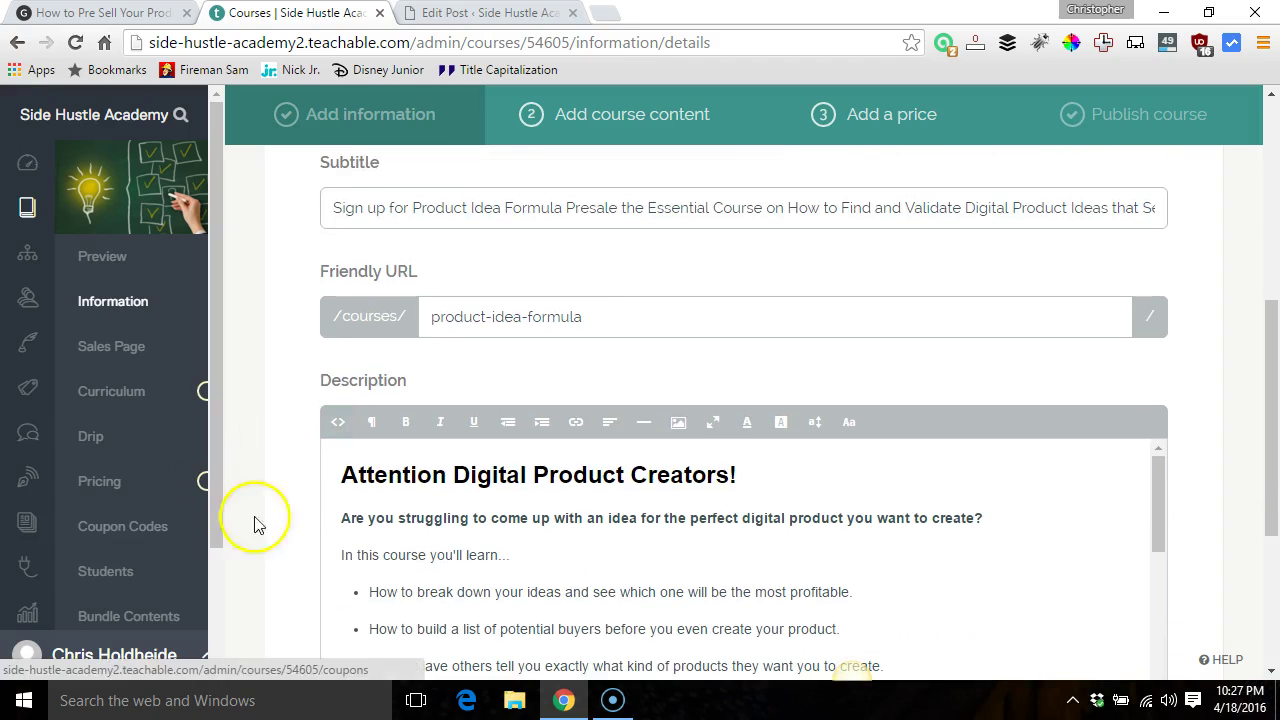
scroll(329, 500, "down", 1)
scroll(329, 500, "down", 2)
scroll(429, 537, "up", 1)
scroll(424, 540, "up", 2)
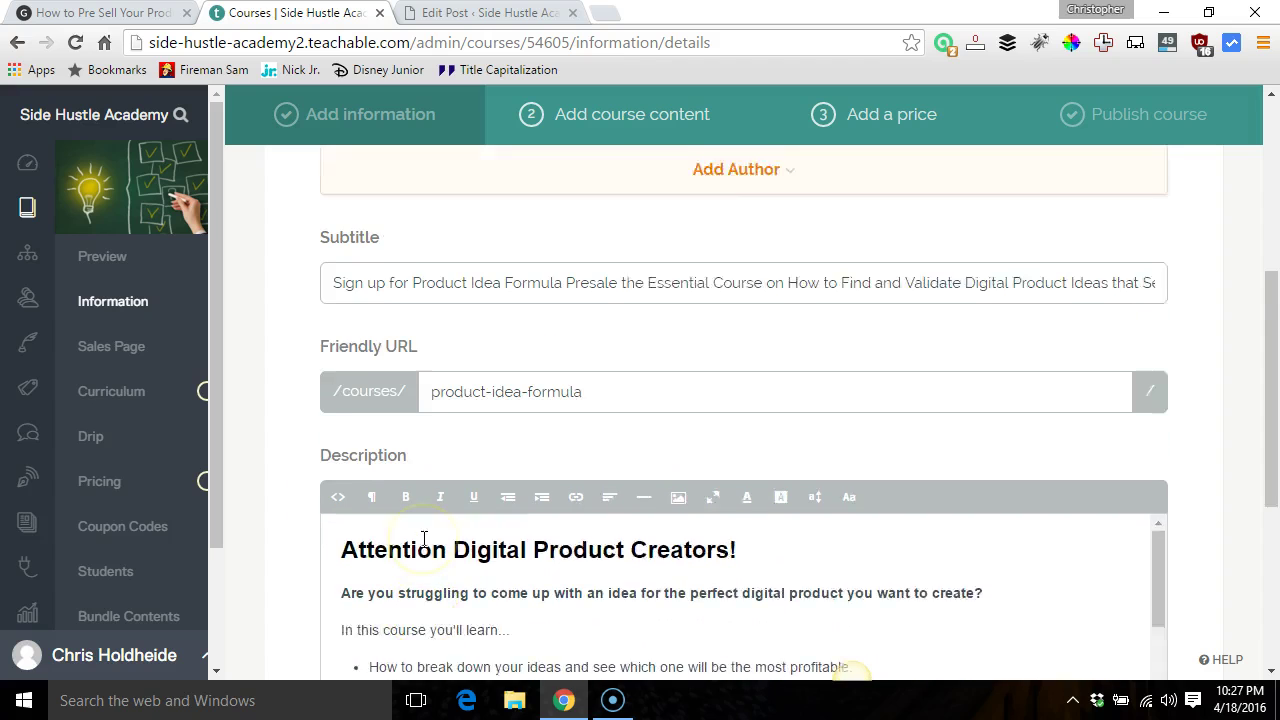
scroll(424, 540, "down", 1)
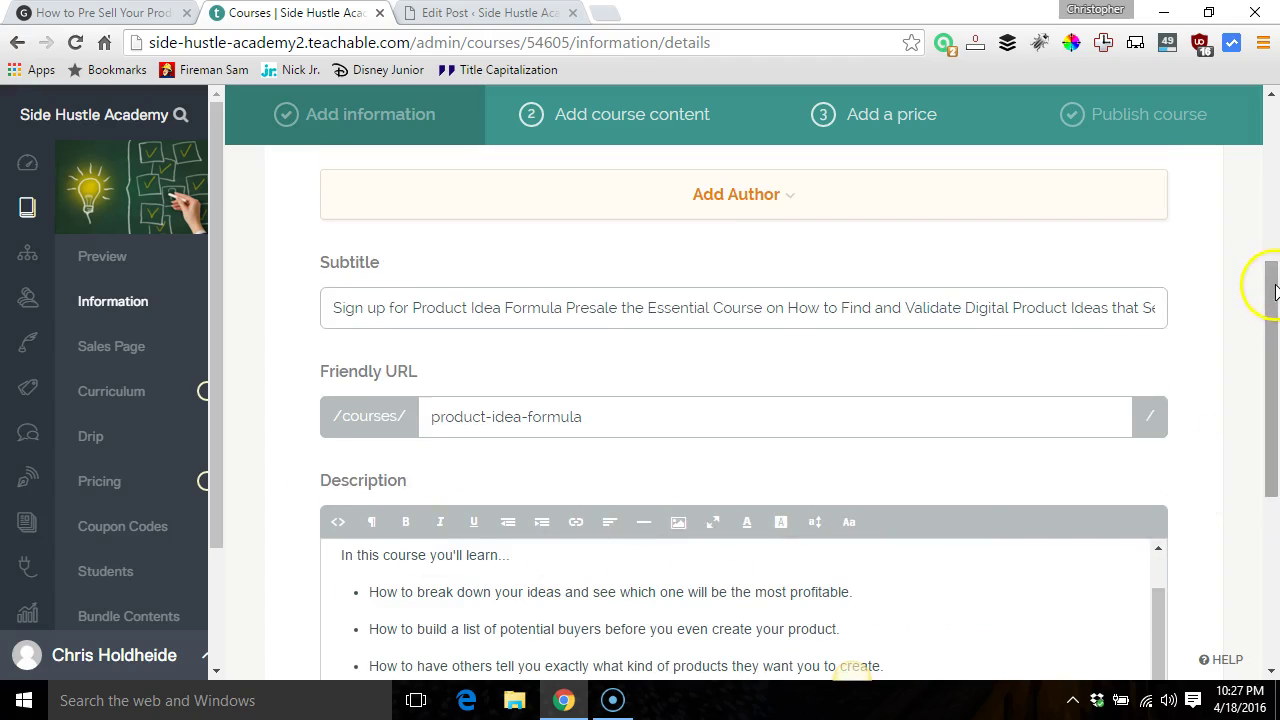
Read through the course's full sales description and its bullet points.
left_click_drag(1273, 290, 1272, 346)
scroll(765, 450, "up", 1)
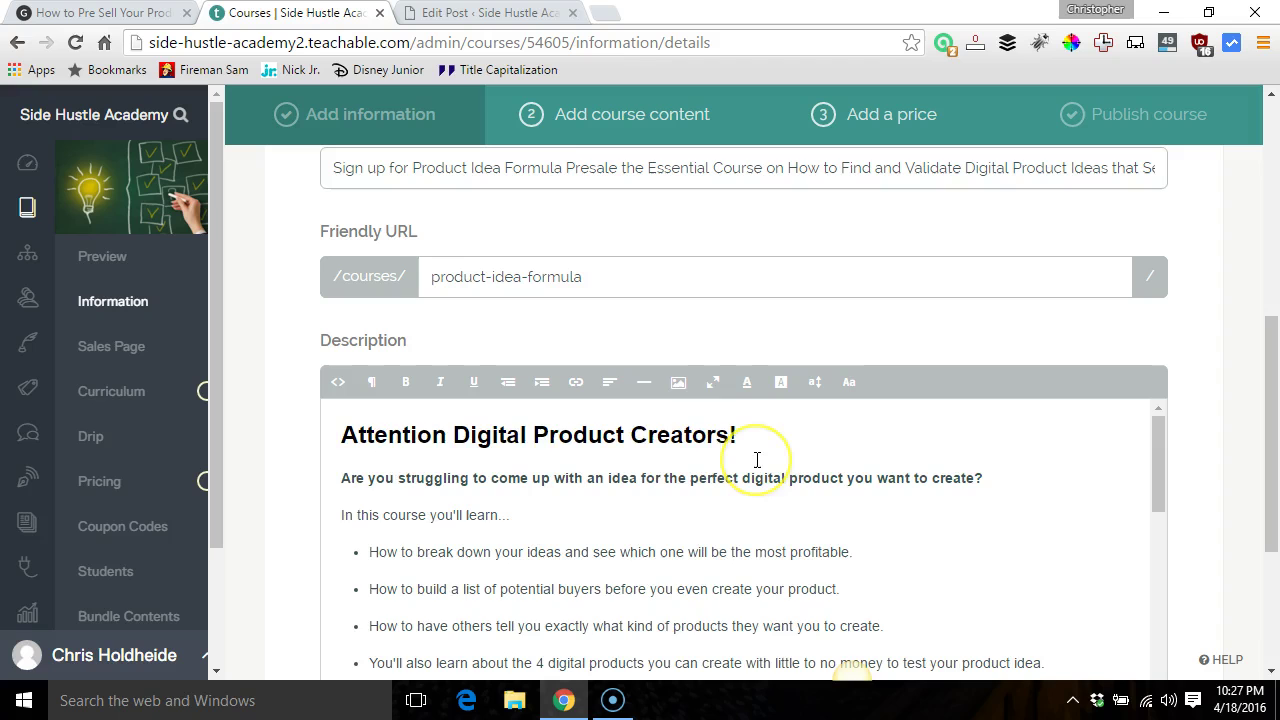
scroll(757, 460, "down", 2)
scroll(757, 460, "down", 3)
scroll(757, 460, "down", 1)
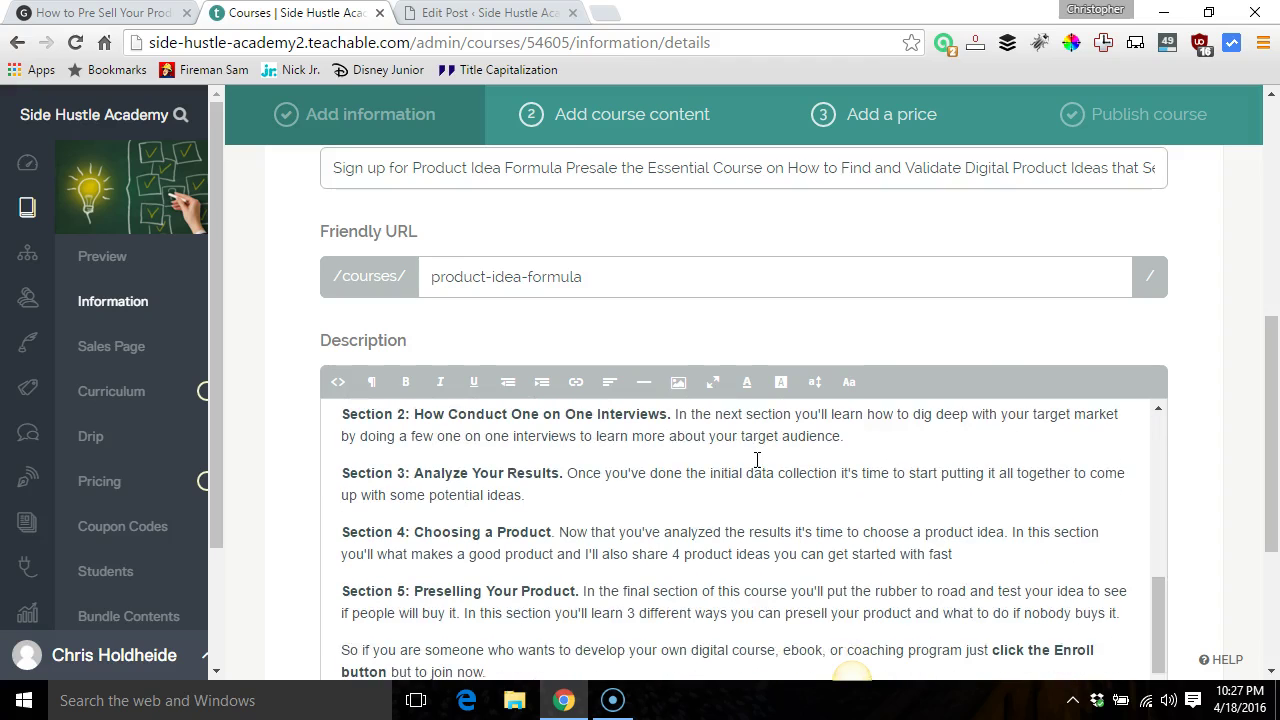
scroll(757, 460, "down", 1)
scroll(757, 460, "up", 6)
scroll(751, 466, "up", 1)
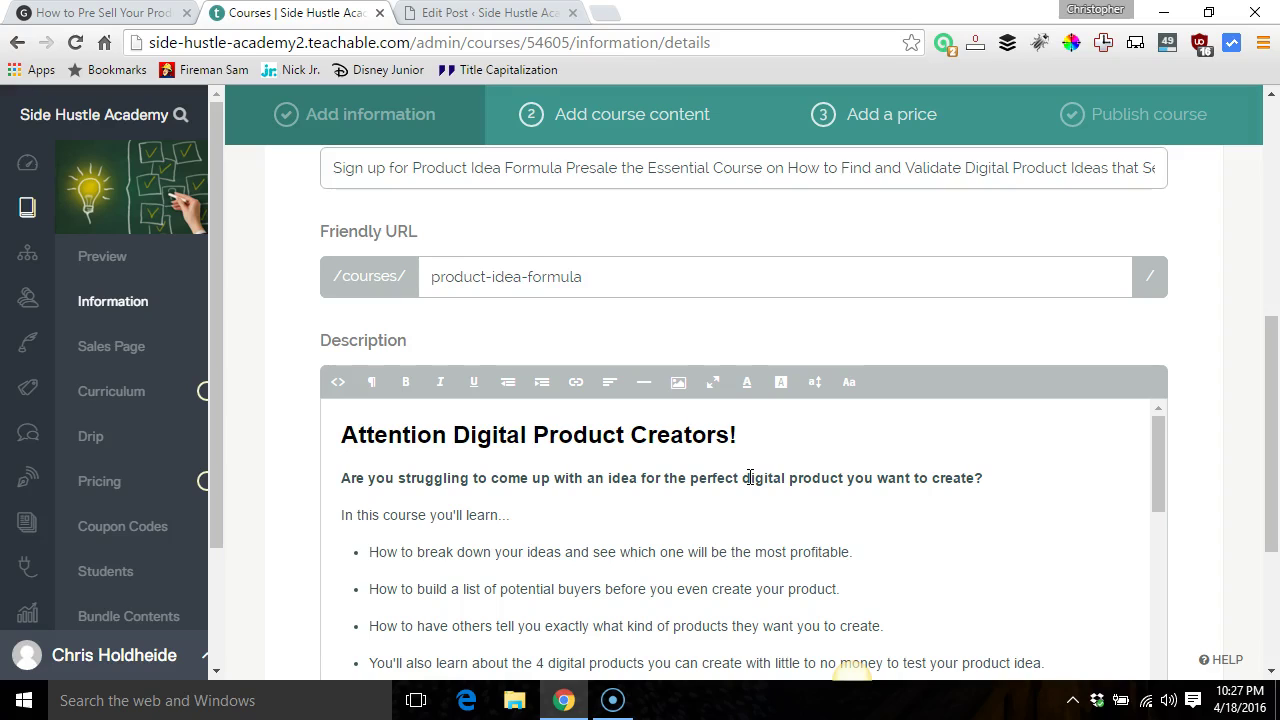
Open the course Curriculum showing the First Section's five unpublished New Lectures.
left_click(603, 114)
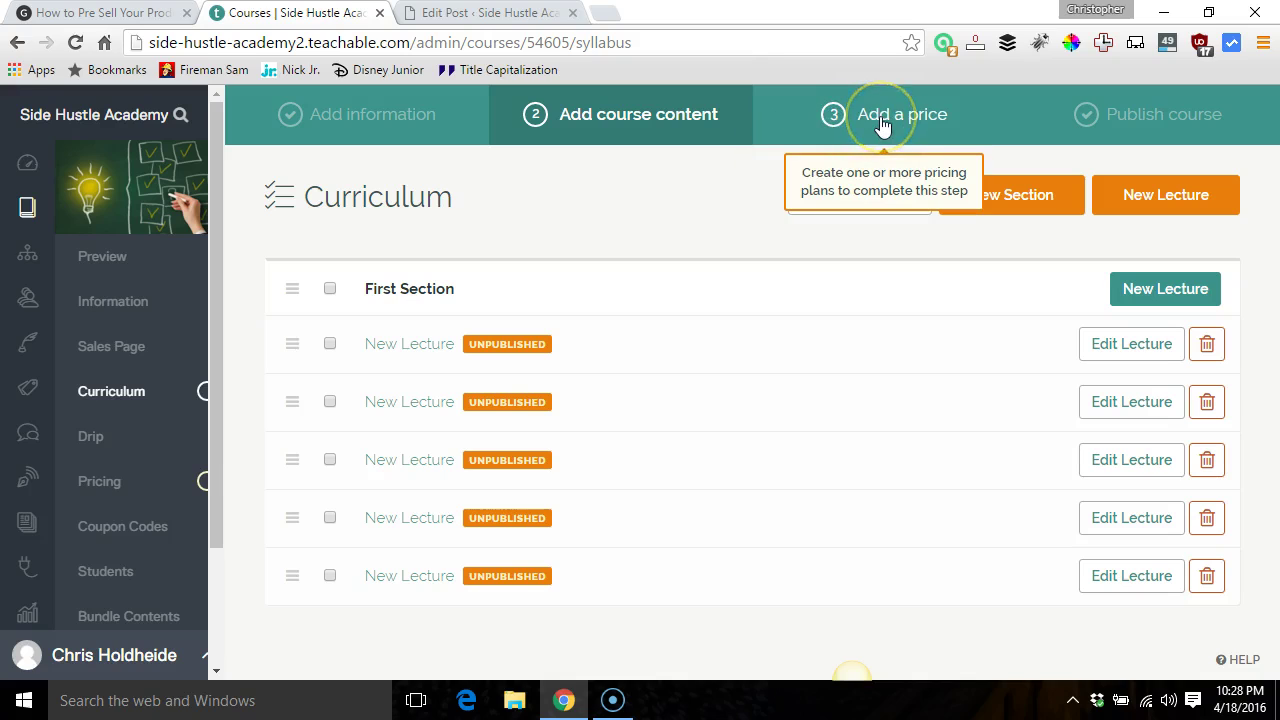
Add a One-Time Purchase pricing plan of 10 USD to the course.
mouse_move(885, 114)
left_click(880, 122)
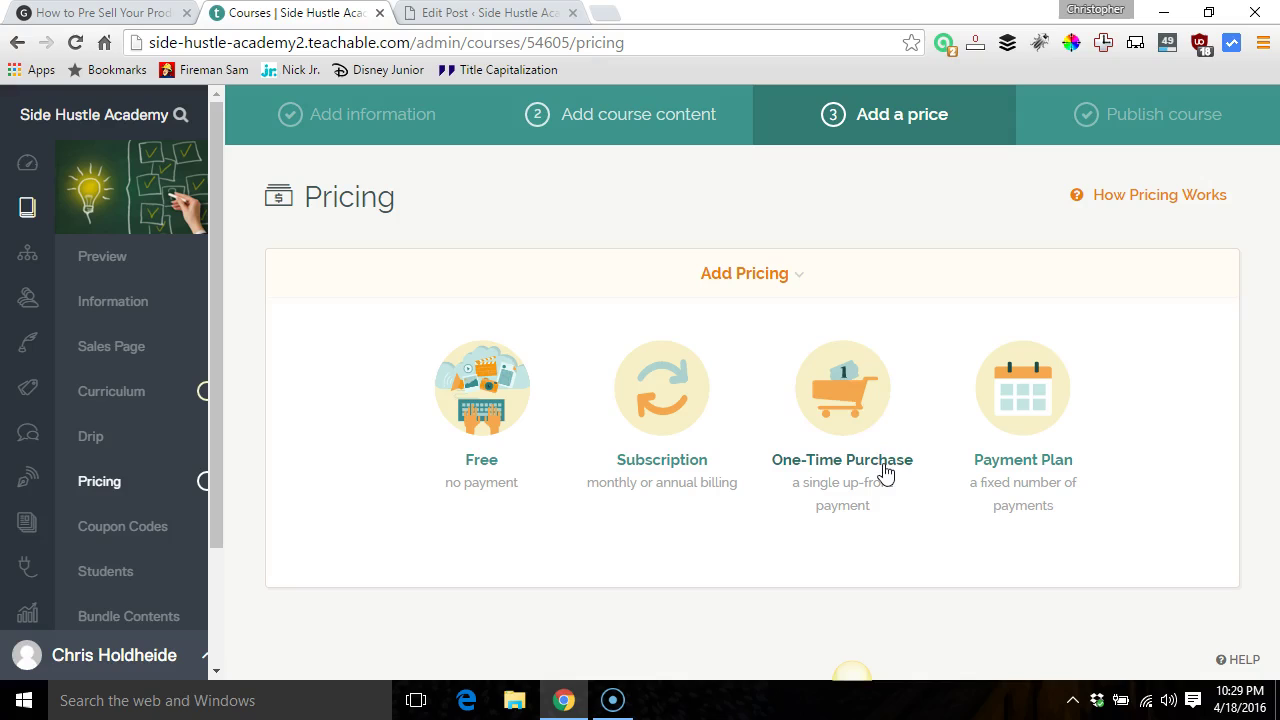
left_click(843, 407)
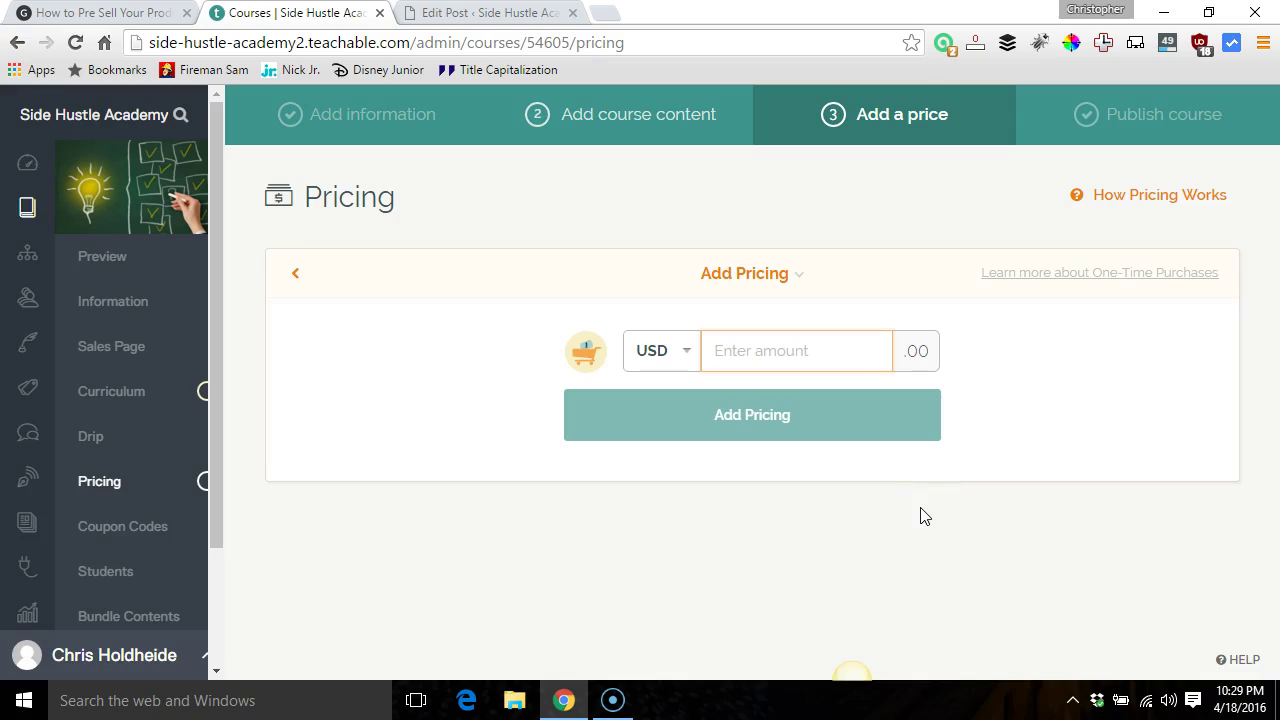
type("10")
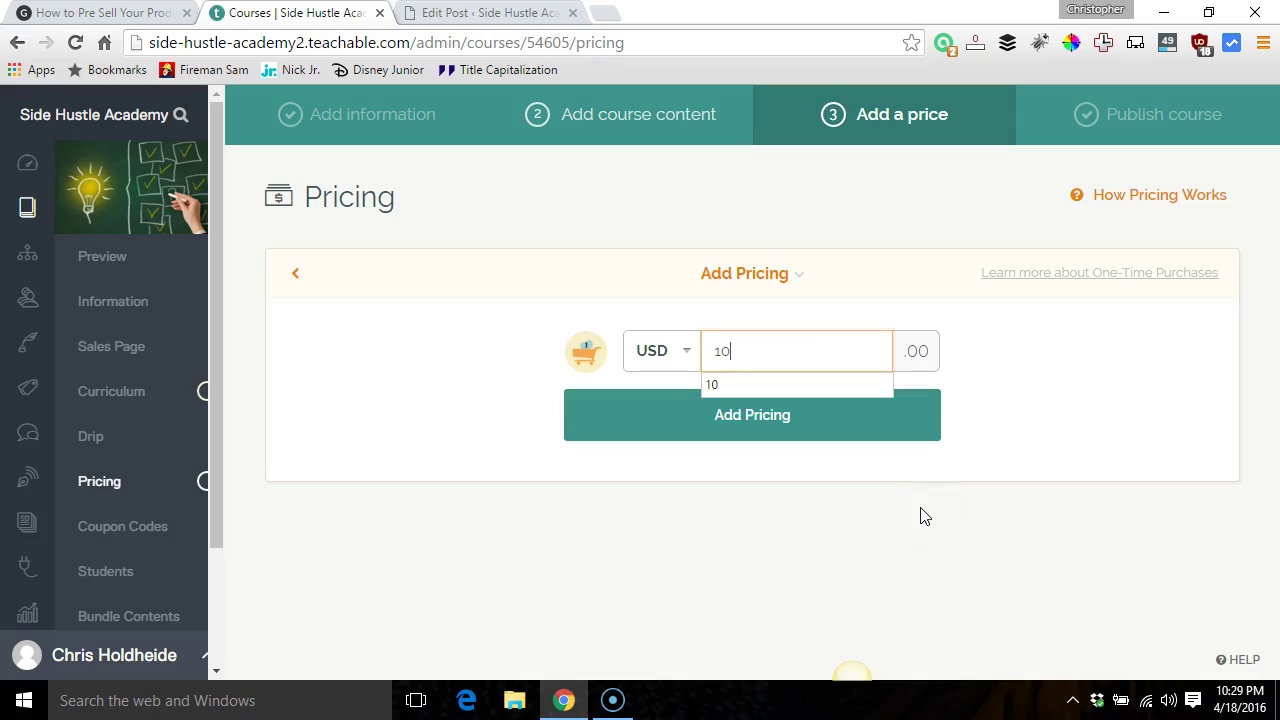
left_click(731, 514)
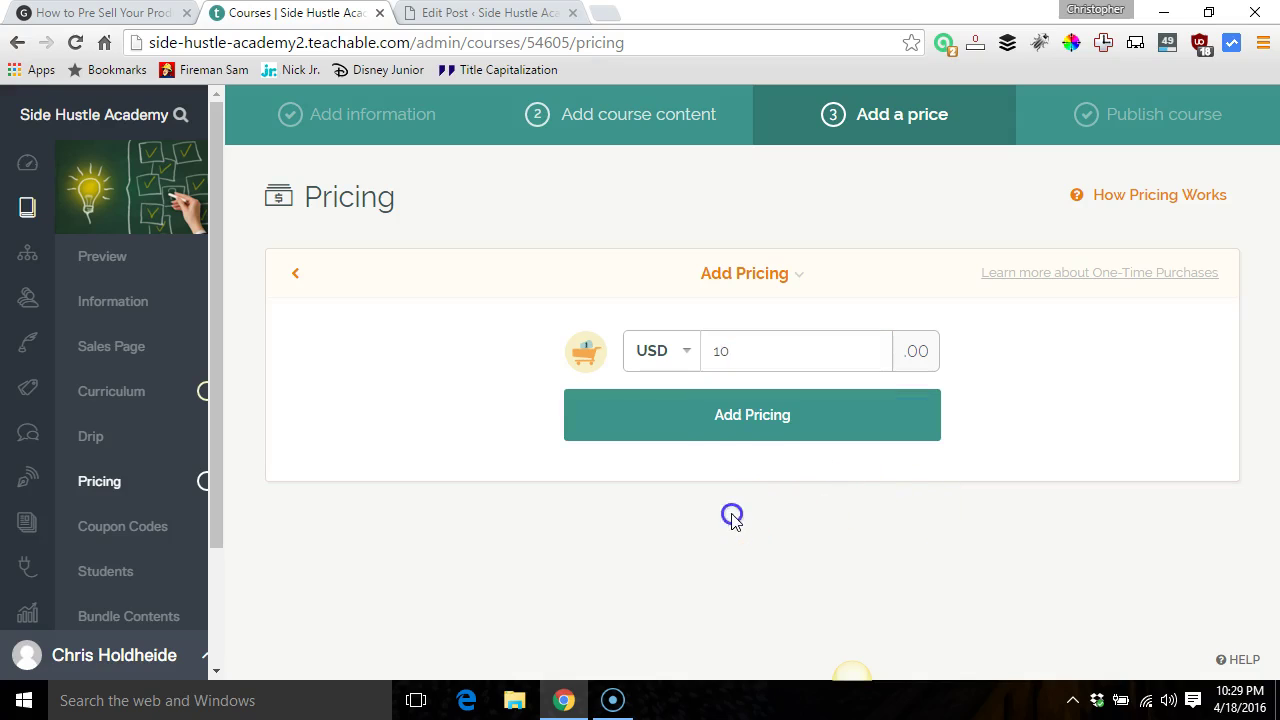
left_click(754, 425)
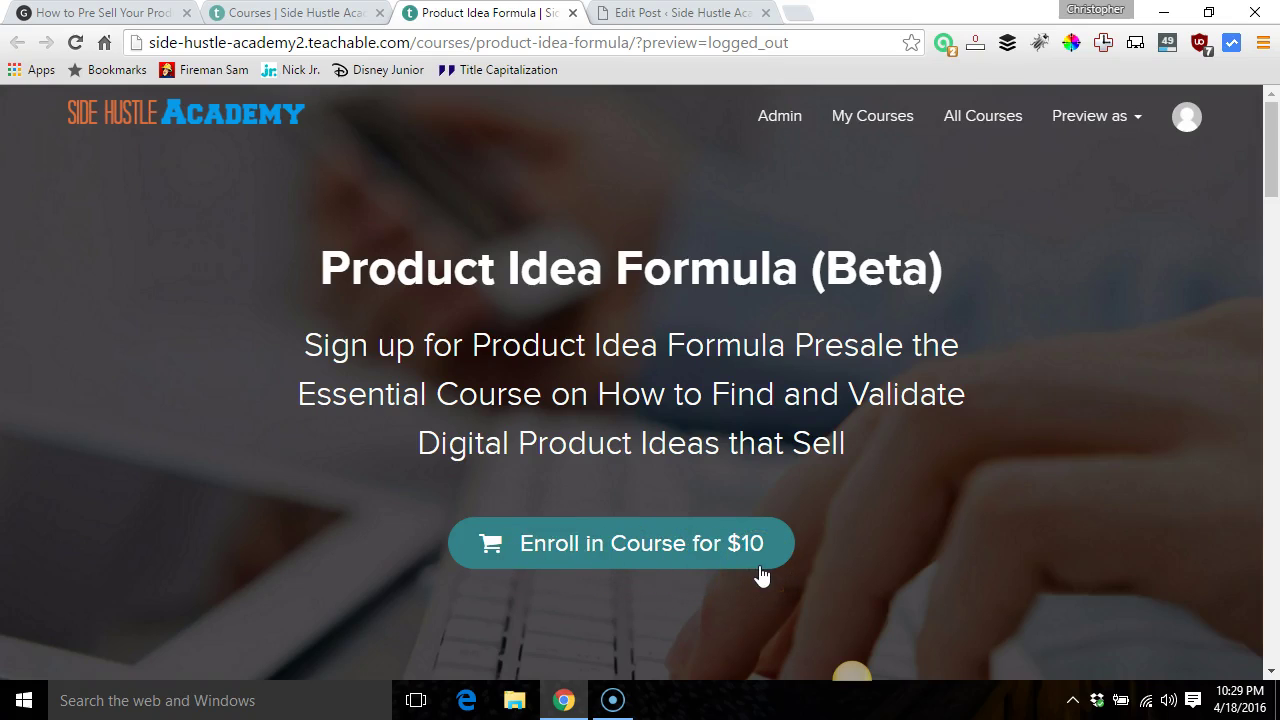
Scroll the $10 sales page preview down to the FAQ and back up.
scroll(760, 575, "down", 7)
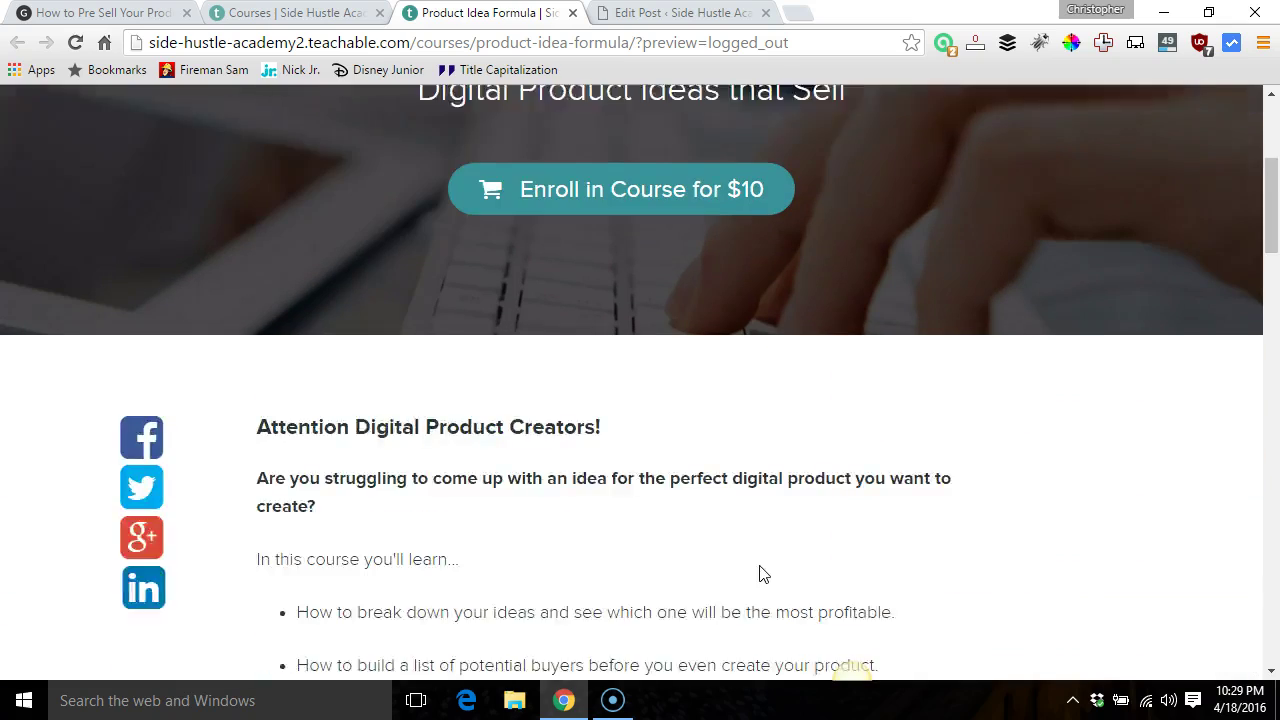
scroll(760, 575, "down", 2)
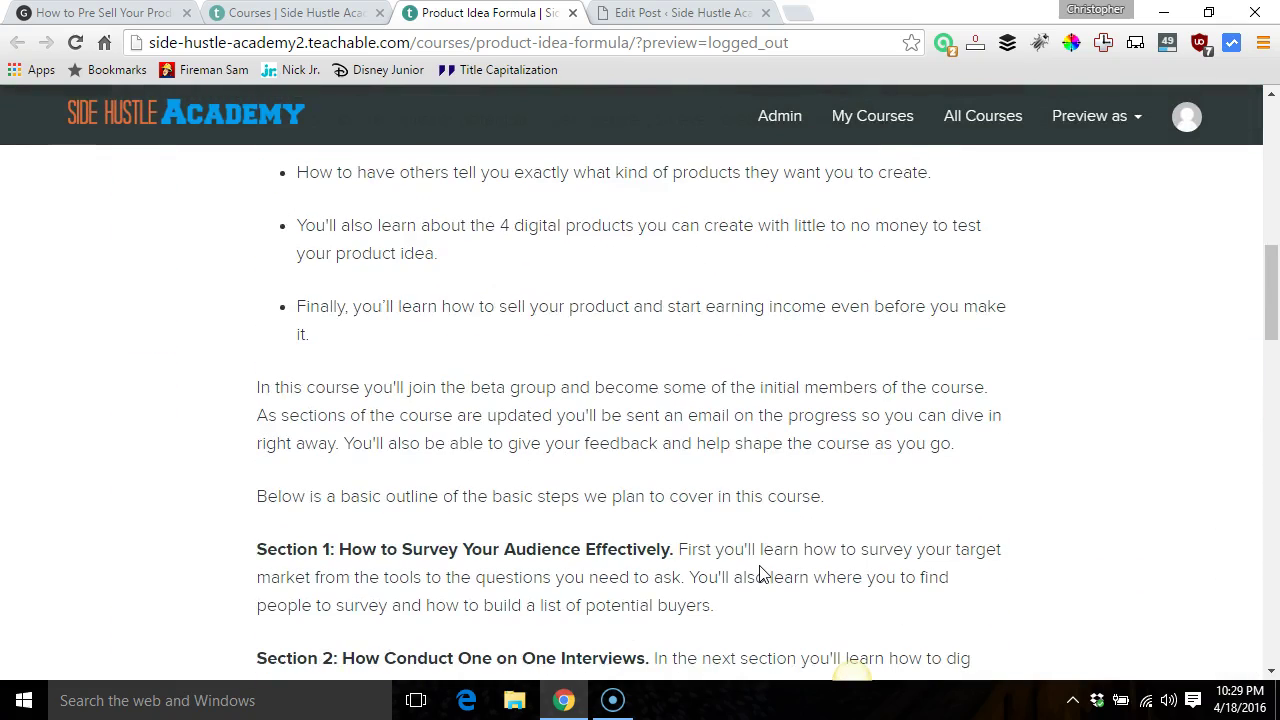
scroll(760, 575, "up", 2)
scroll(760, 575, "up", 2)
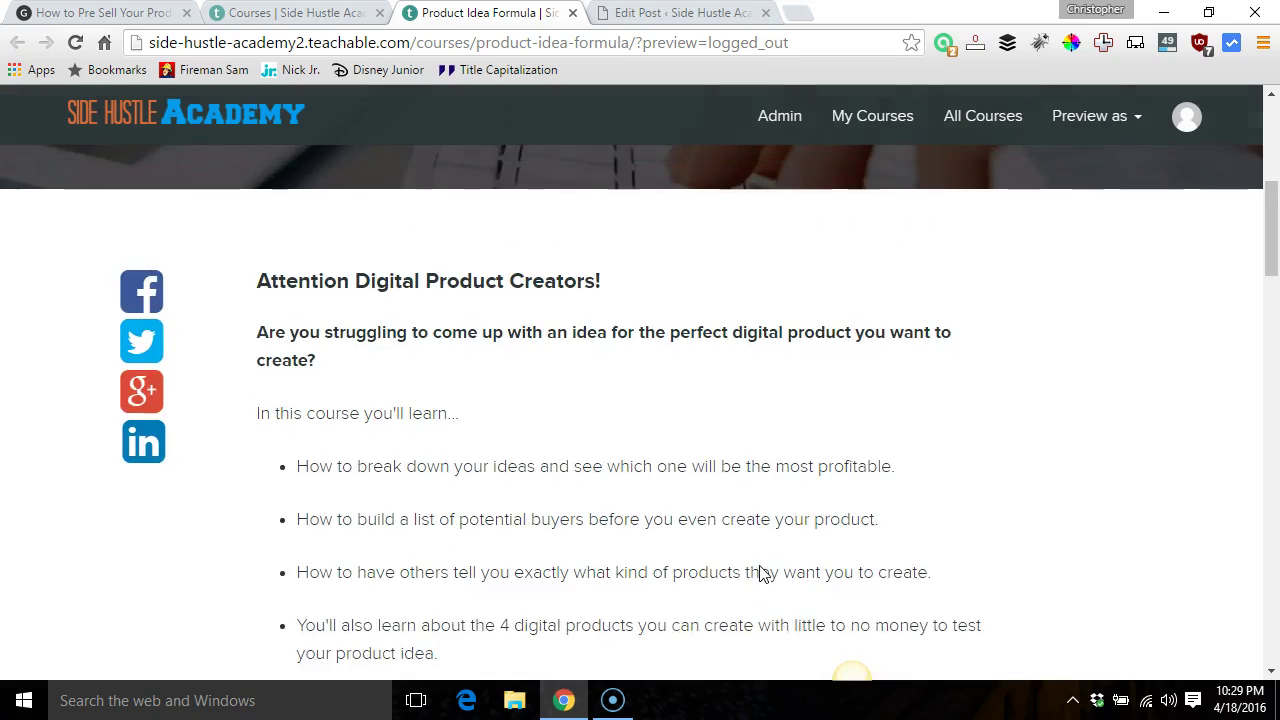
scroll(760, 575, "down", 2)
scroll(760, 575, "down", 1)
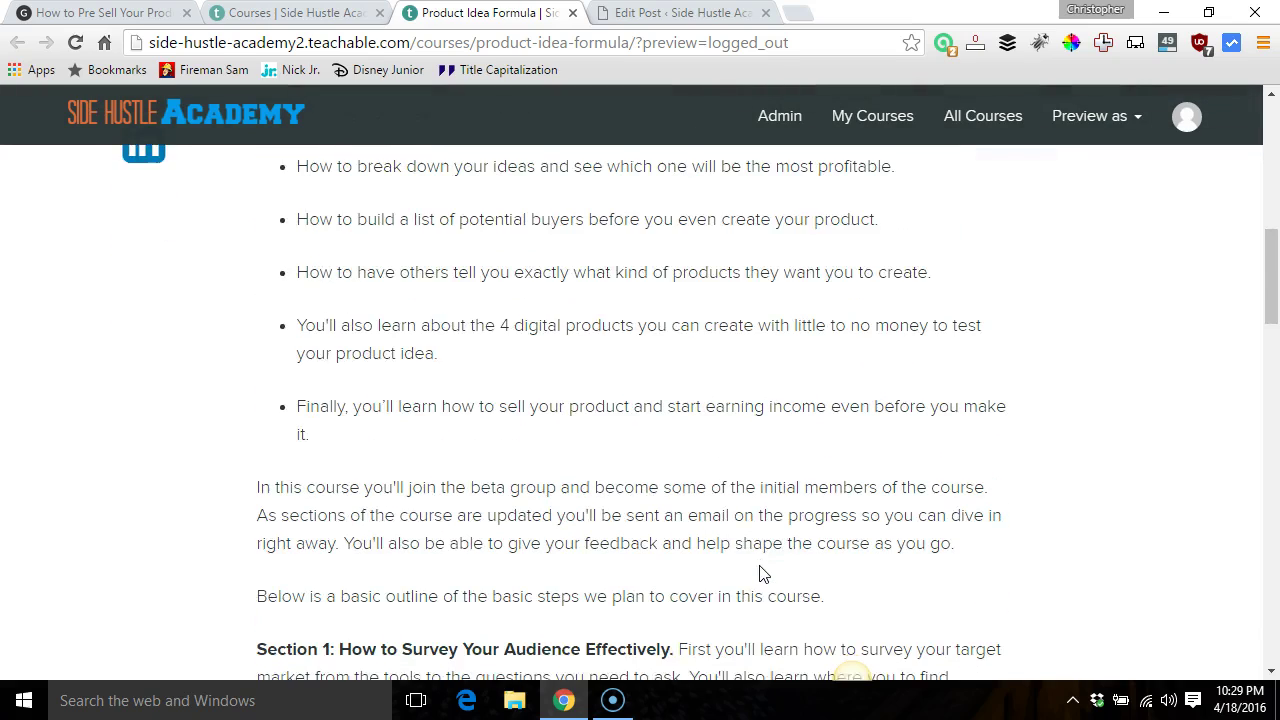
scroll(760, 575, "down", 2)
scroll(760, 575, "down", 5)
scroll(760, 575, "down", 2)
scroll(760, 575, "down", 2)
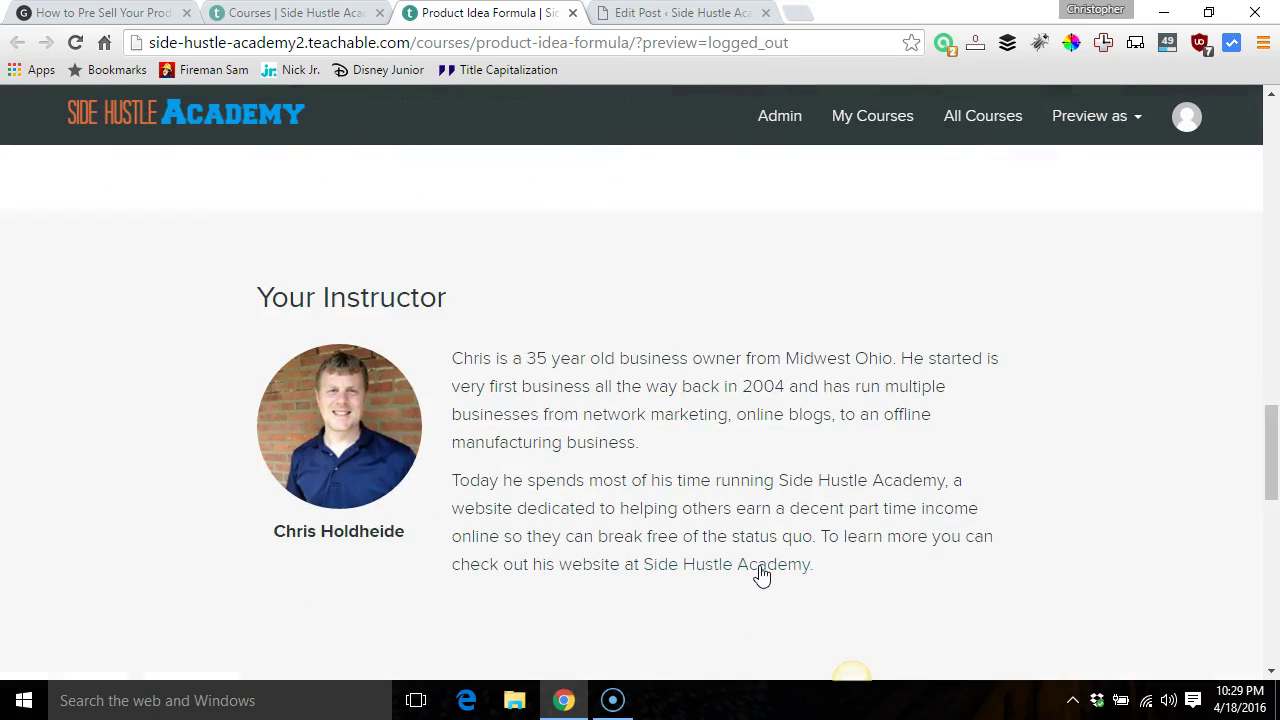
scroll(760, 575, "down", 1)
scroll(760, 575, "down", 1)
scroll(760, 575, "down", 3)
scroll(760, 575, "down", 2)
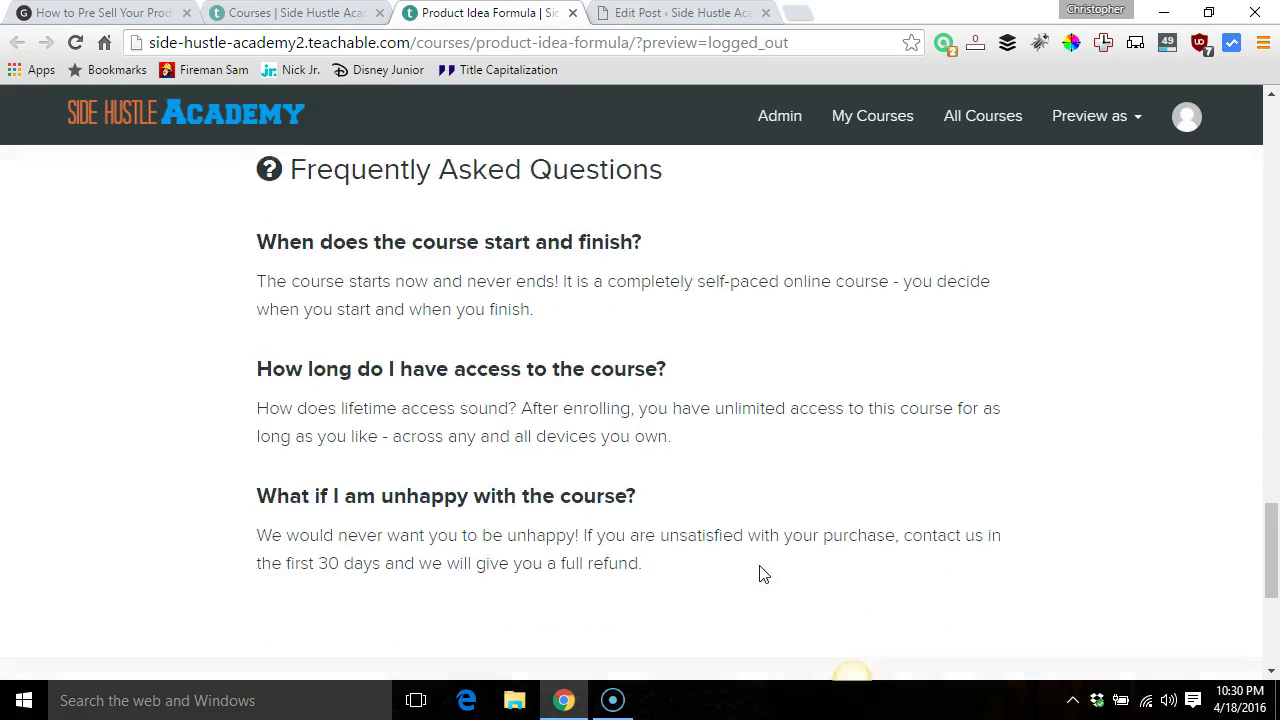
scroll(760, 575, "down", 1)
scroll(760, 575, "up", 5)
scroll(760, 575, "up", 10)
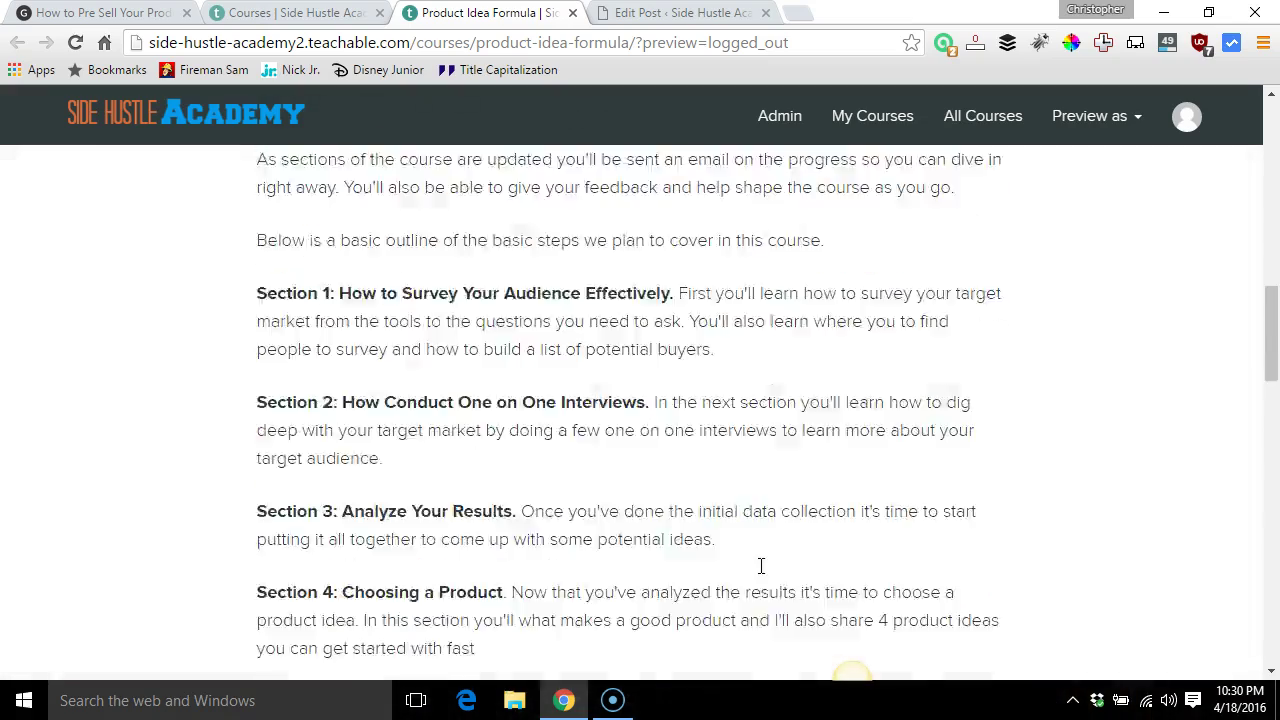
scroll(760, 575, "up", 6)
scroll(760, 575, "up", 5)
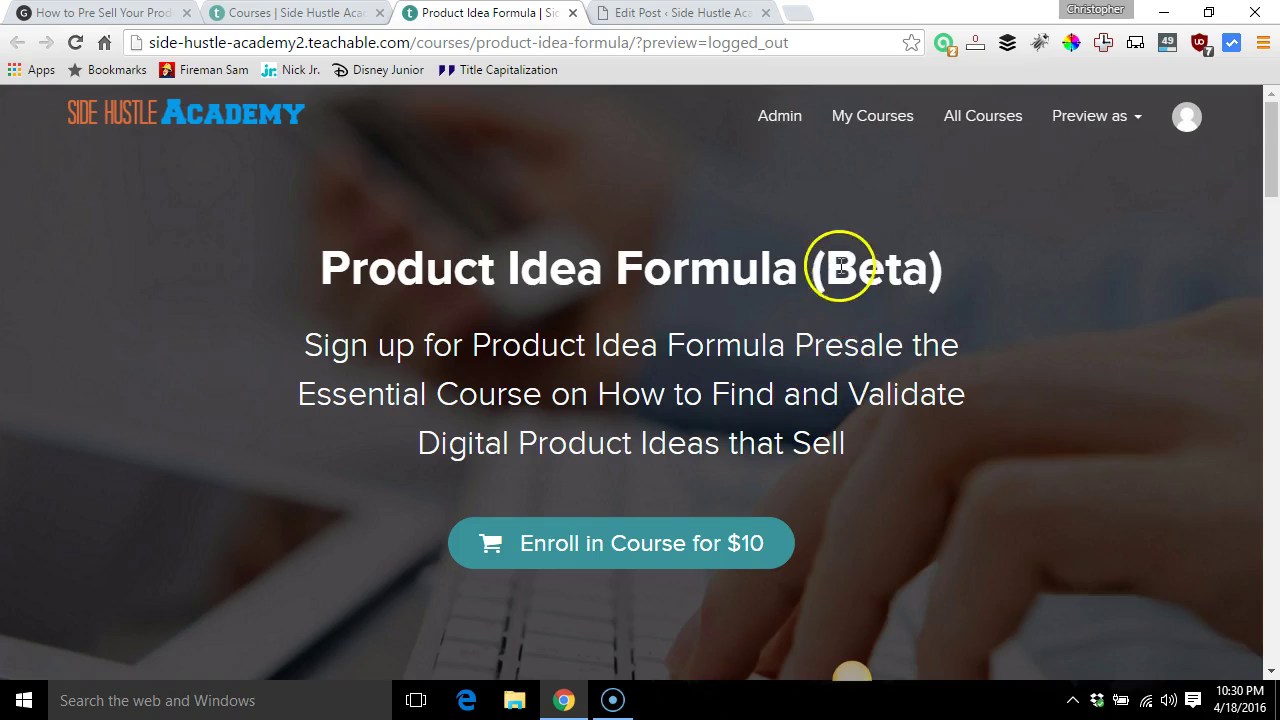
Delete the 10 USD one-time purchase plan from the course's Pricing page.
left_click(290, 13)
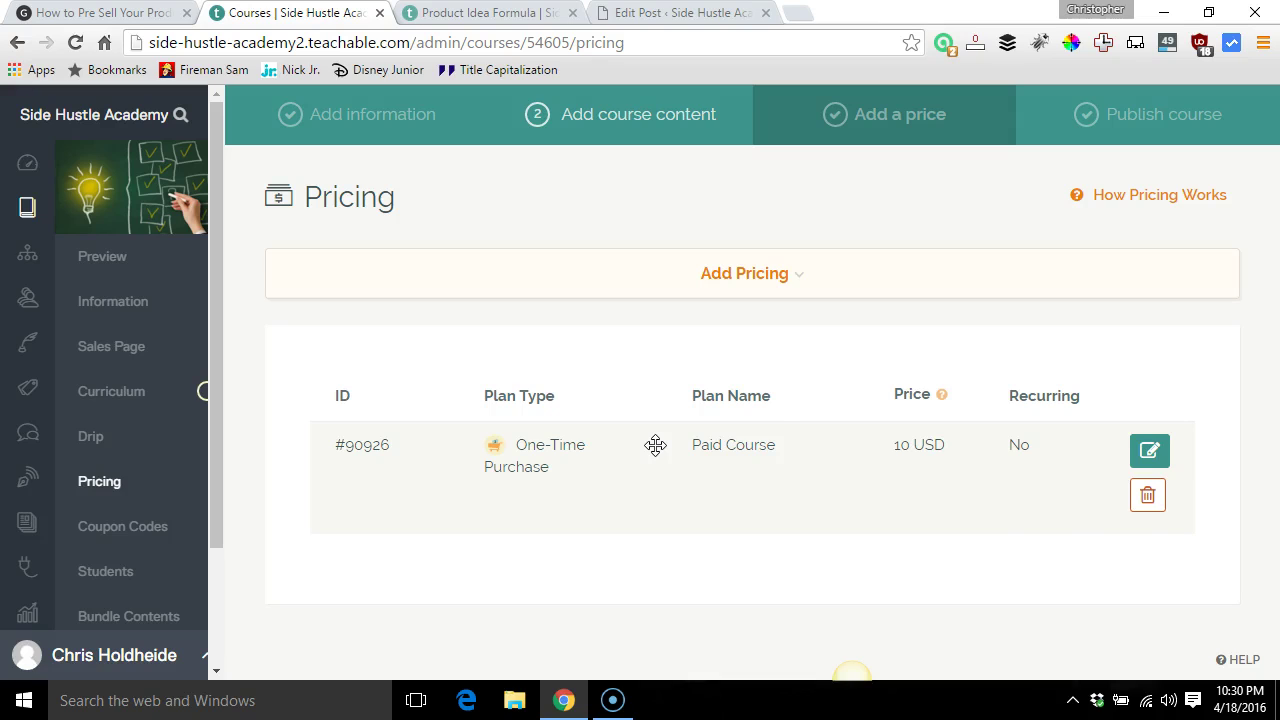
left_click(1148, 497)
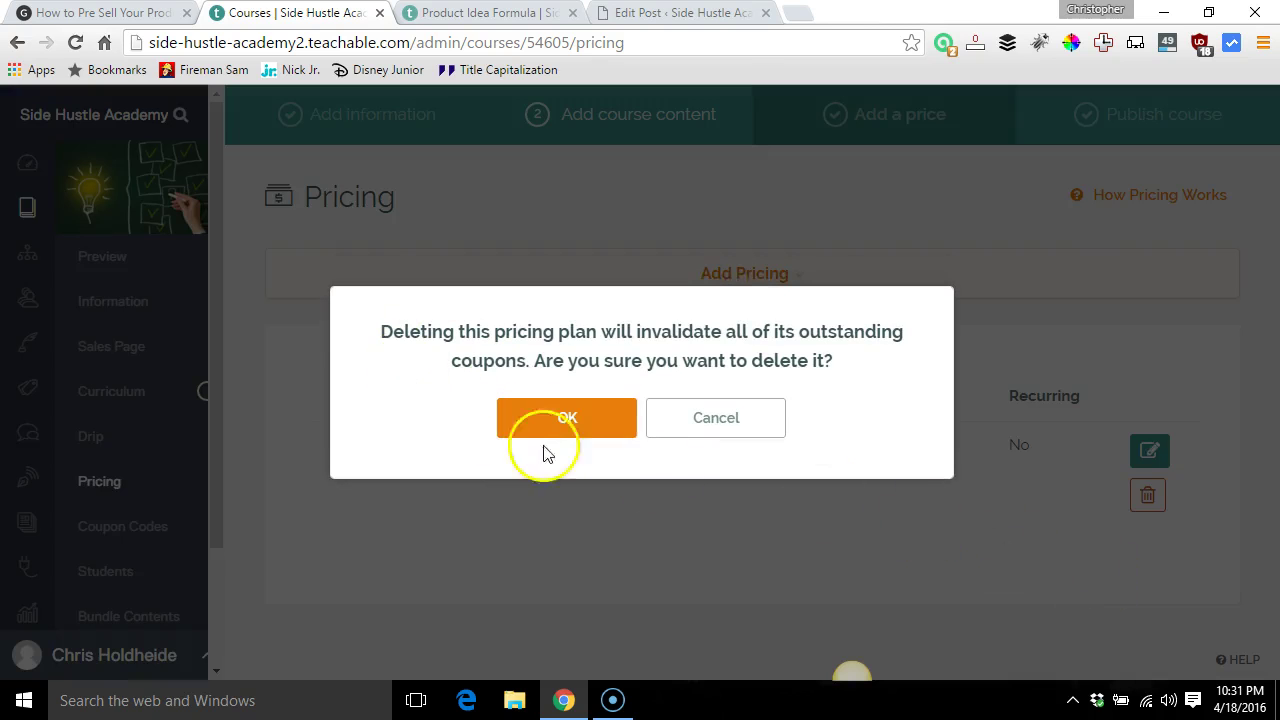
left_click(569, 424)
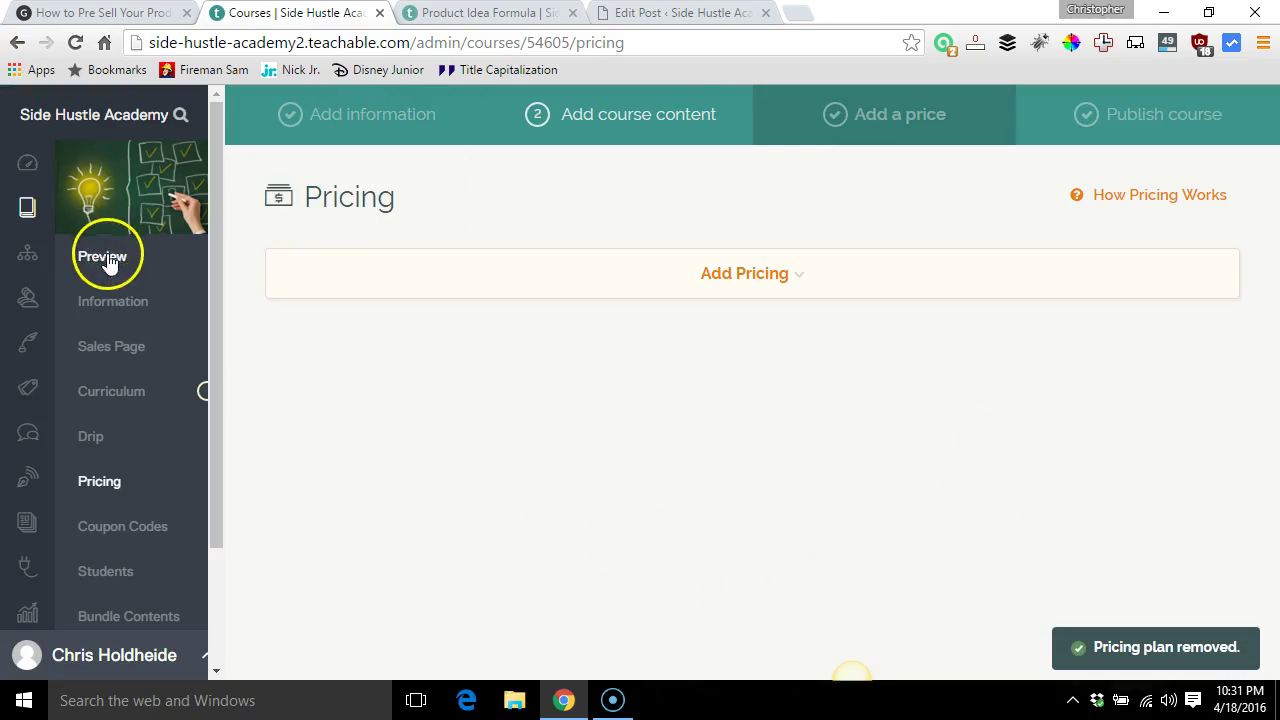
Open the logged-out sales page preview and scroll through it, now without the $10 offer.
left_click(105, 259)
left_click(473, 347)
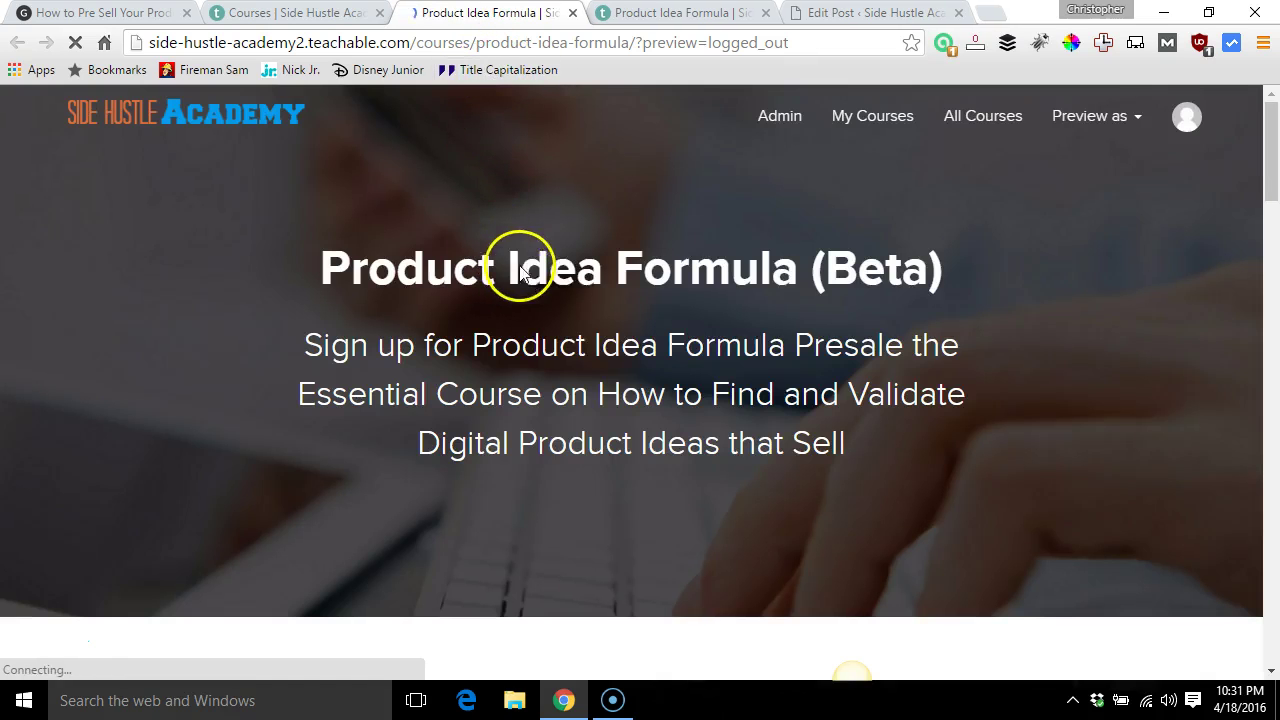
scroll(604, 383, "down", 1)
scroll(604, 383, "down", 1)
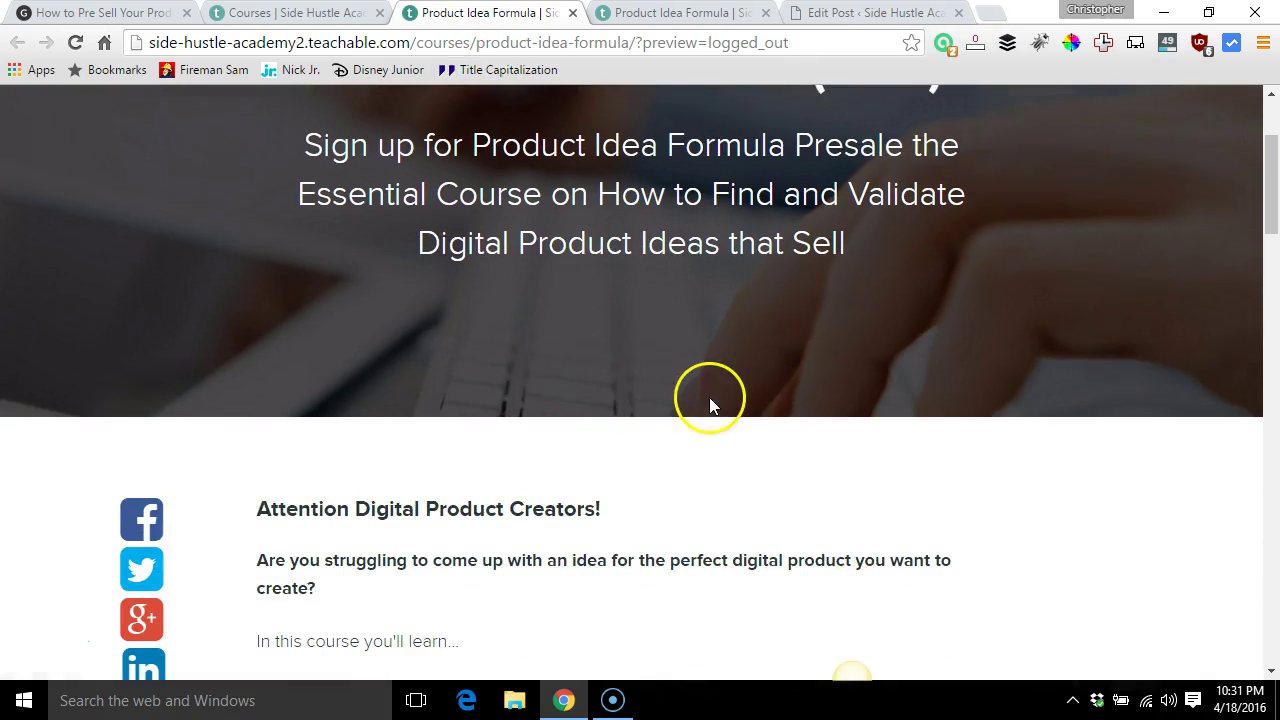
scroll(710, 397, "down", 3)
scroll(710, 397, "down", 2)
scroll(710, 397, "down", 5)
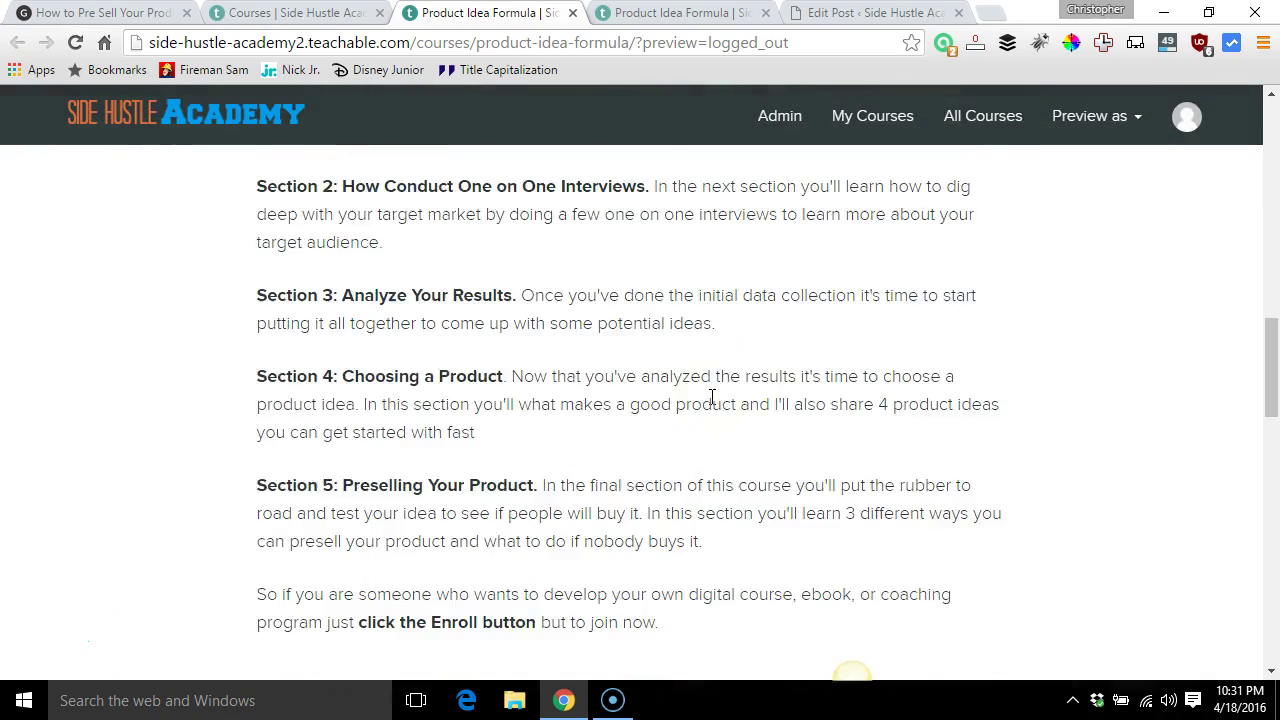
scroll(711, 400, "down", 3)
scroll(711, 400, "up", 10)
scroll(711, 397, "up", 5)
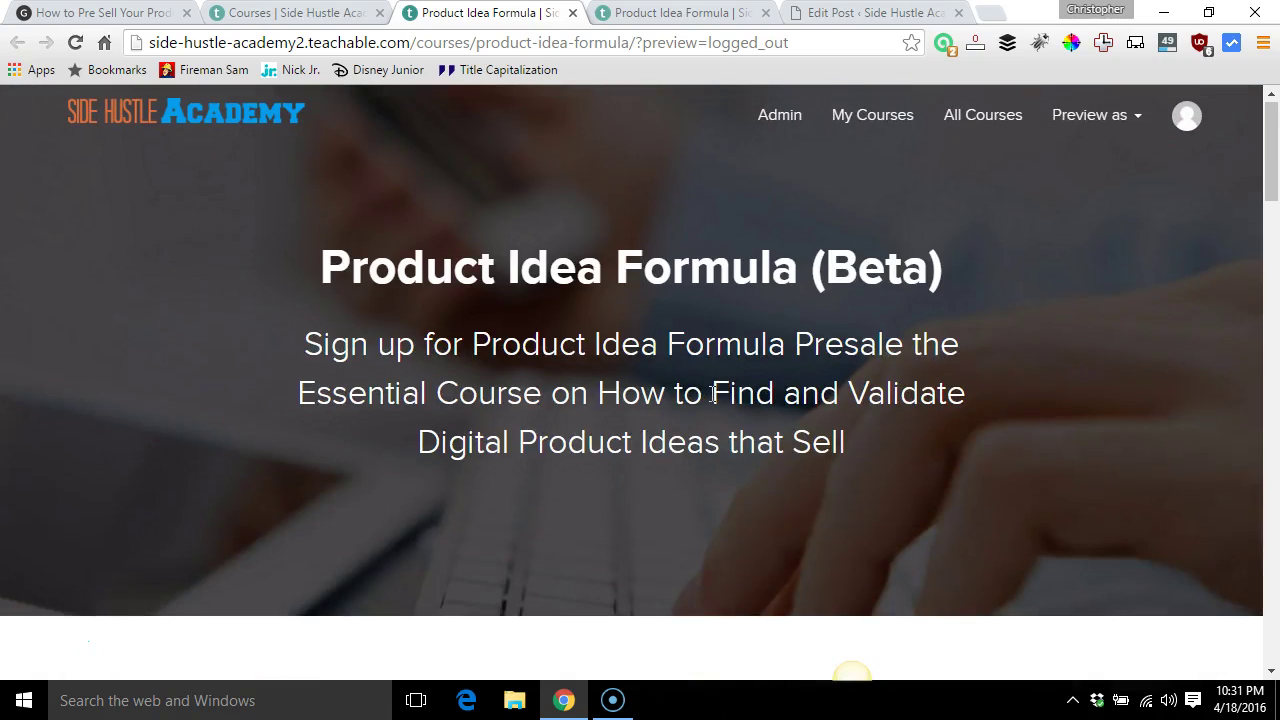